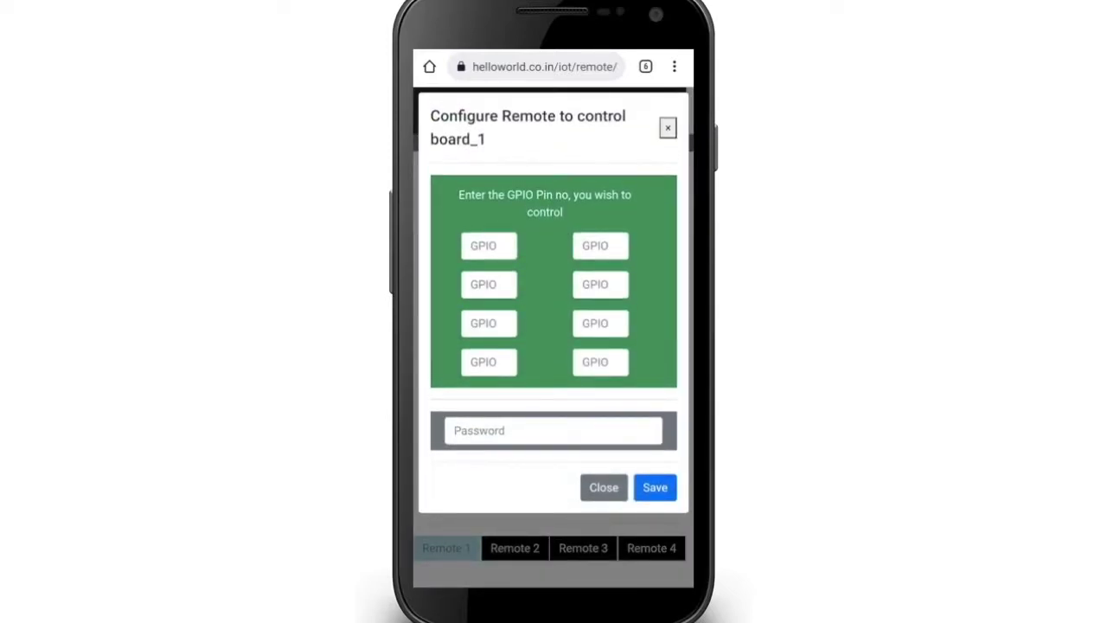
- Enter GPIO pins 14, 15, 18 and 23 in the first four button boxes
{"action": "left_click", "coordinate": [488, 245]}
{"action": "type", "text": "14"}
{"action": "left_click", "coordinate": [600, 245]}
{"action": "type", "text": "15"}
{"action": "left_click", "coordinate": [488, 285]}
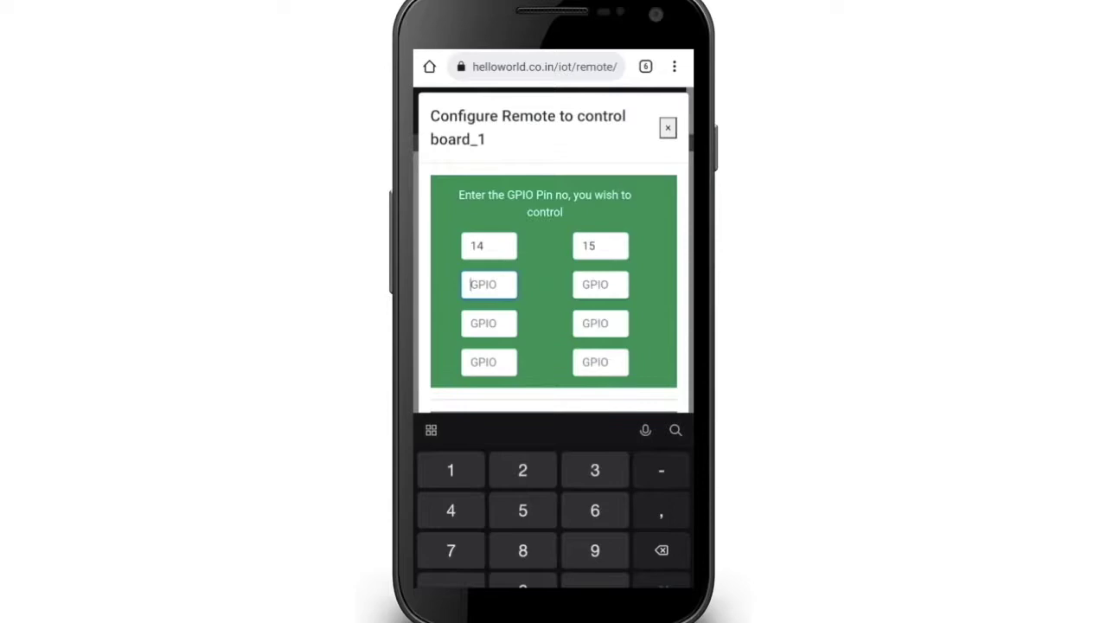
{"action": "type", "text": "18"}
{"action": "left_click", "coordinate": [600, 284]}
{"action": "type", "text": "23"}
- Enter GPIO pins 24, 25 and 8 in the next boxes, then save the remote
{"action": "left_click", "coordinate": [489, 323]}
{"action": "type", "text": "24"}
{"action": "left_click", "coordinate": [600, 322]}
{"action": "type", "text": "25"}
{"action": "left_click", "coordinate": [489, 361]}
{"action": "type", "text": "8"}
{"action": "left_click", "coordinate": [600, 362]}
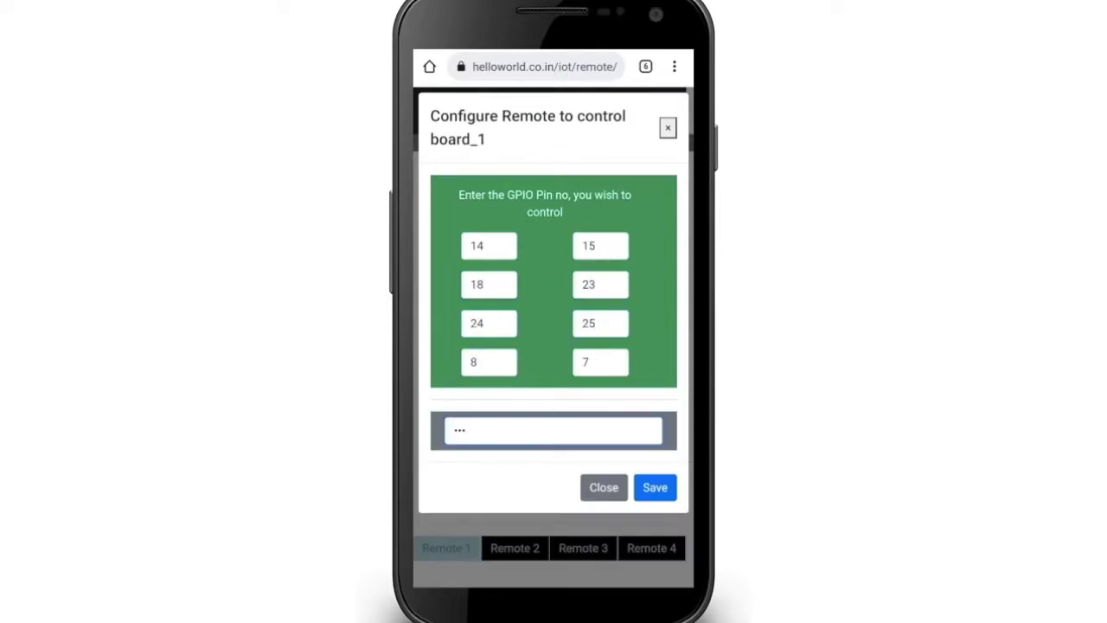
{"action": "left_click", "coordinate": [655, 487]}
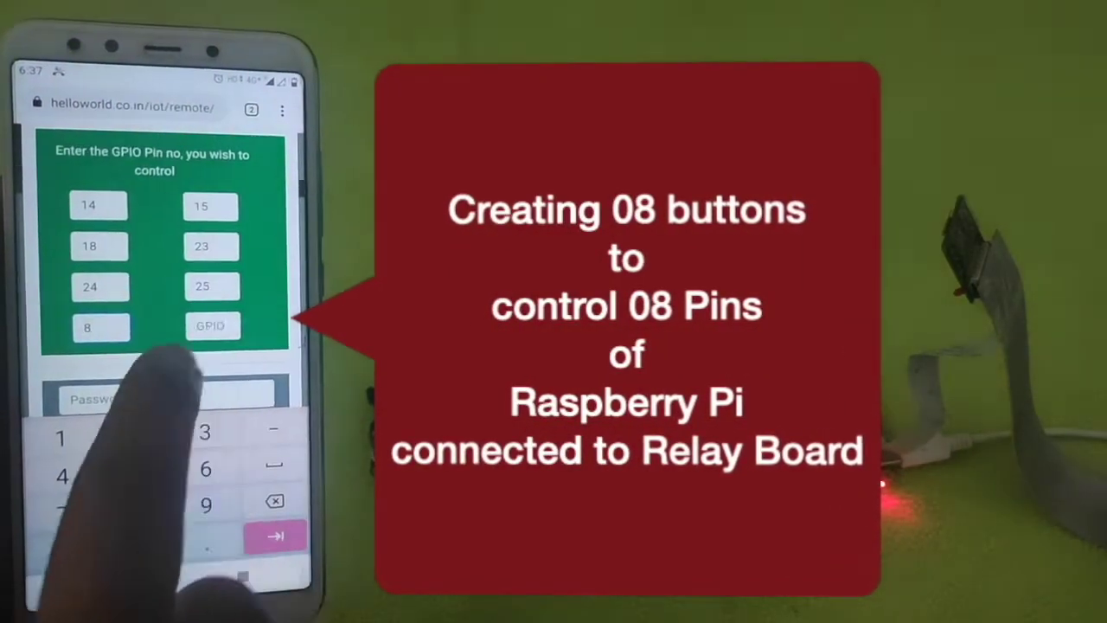
- Enter 87 and the password, close Raspberry Pi Configuration, and bring Chromium back
{"action": "type", "text": "7"}
{"action": "key", "text": "Tab"}
{"action": "type", "text": "123"}
{"action": "key", "text": "Escape"}
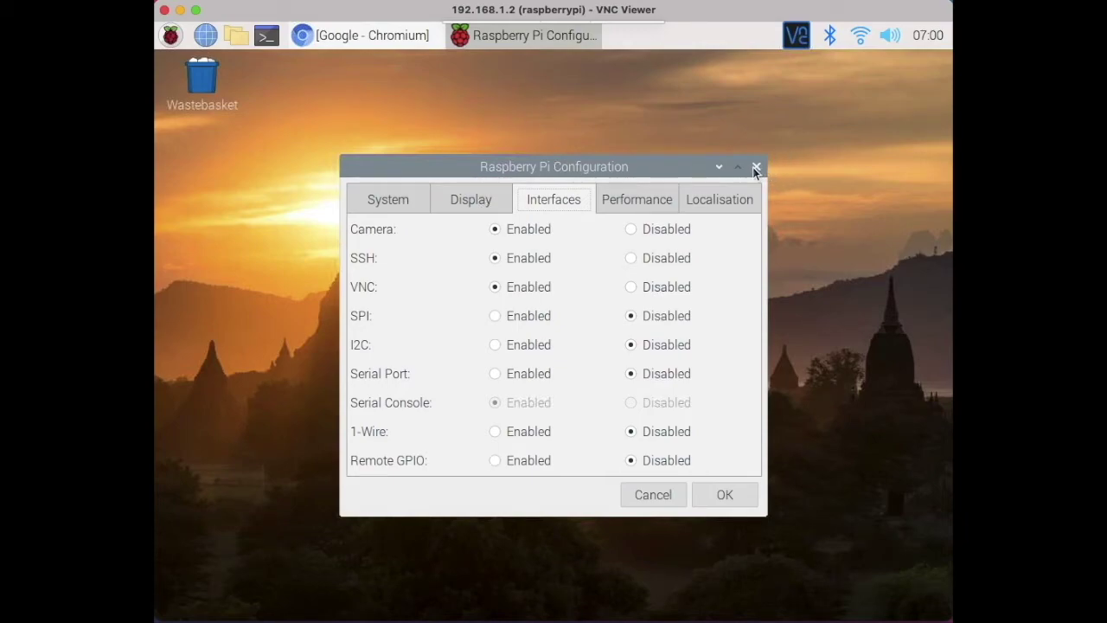
{"action": "left_click", "coordinate": [755, 167]}
{"action": "left_click", "coordinate": [365, 40]}
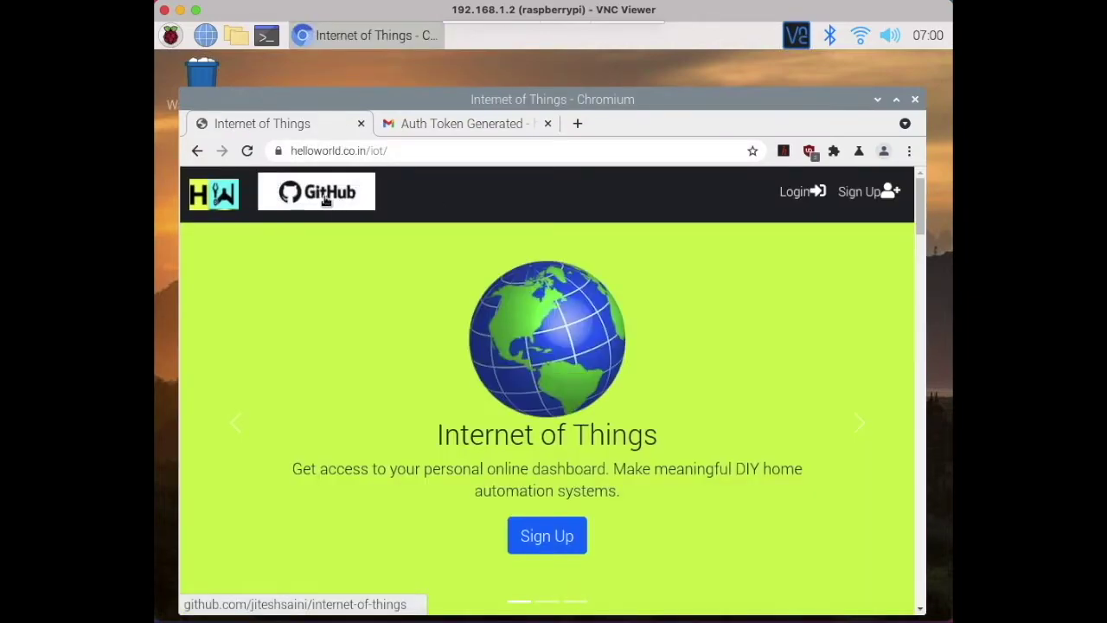
- Download the internet-of-things GitHub repository as a ZIP from the Code menu
{"action": "left_click", "coordinate": [326, 201]}
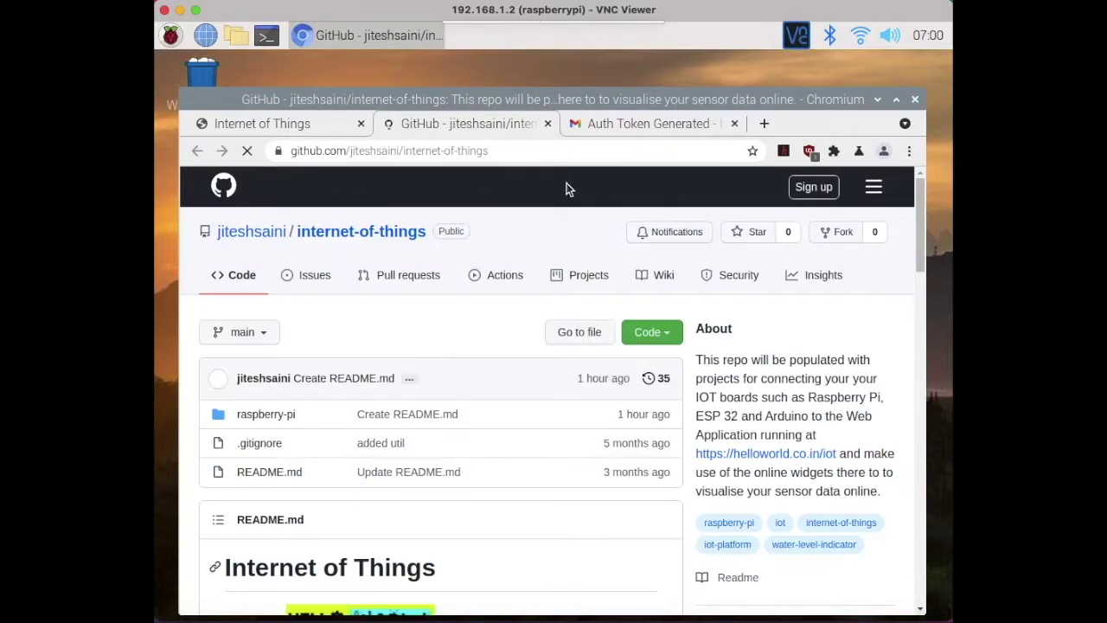
{"action": "left_click", "coordinate": [652, 332]}
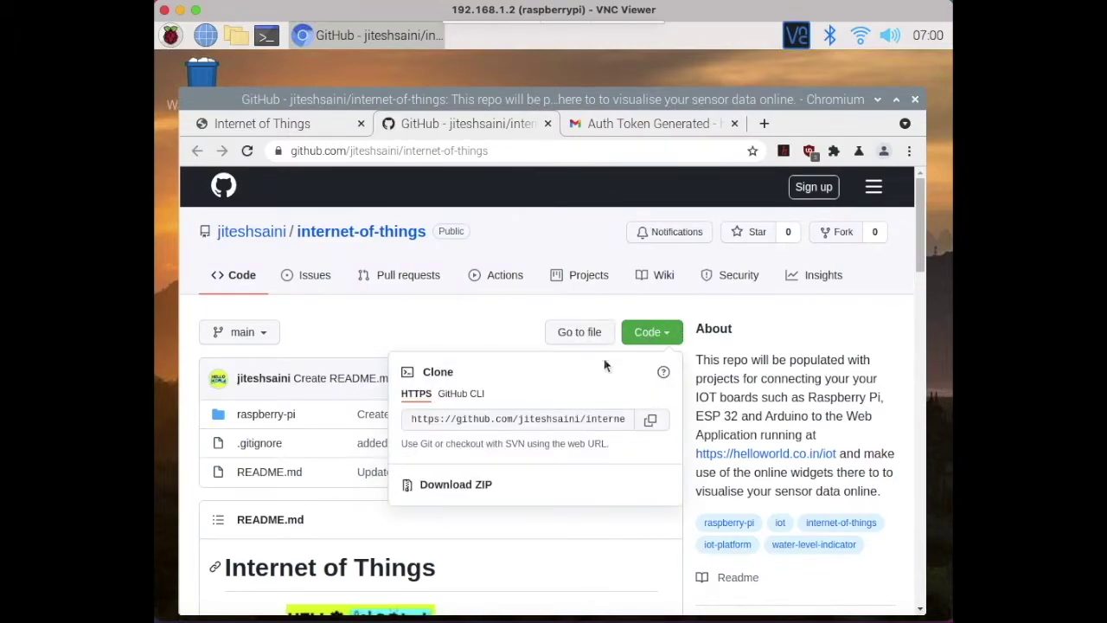
{"action": "left_click", "coordinate": [457, 486]}
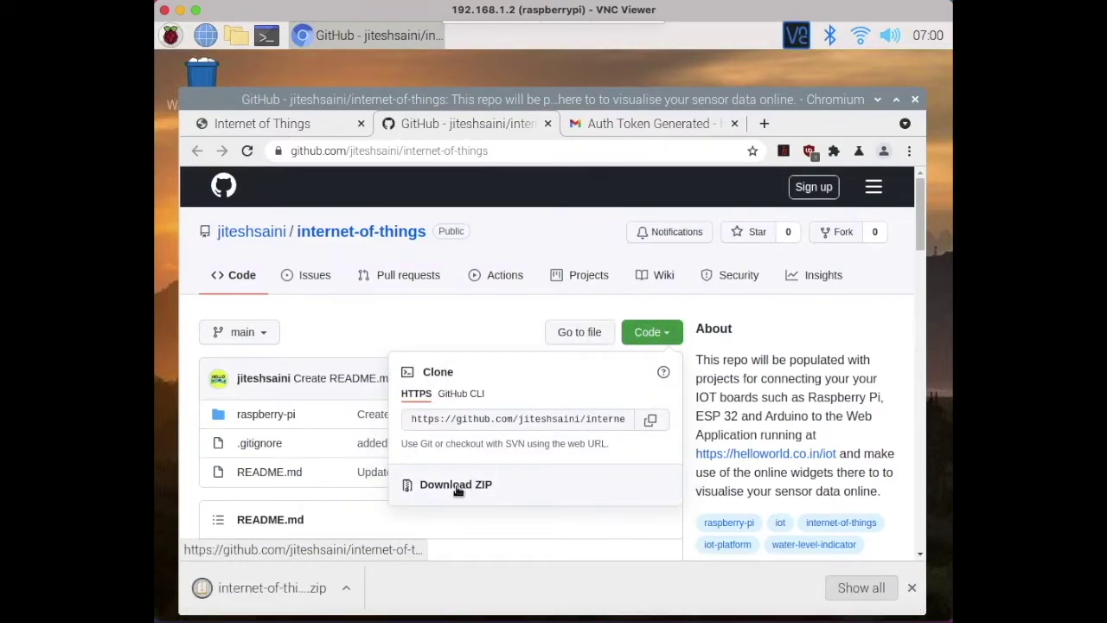
{"action": "left_click", "coordinate": [236, 36]}
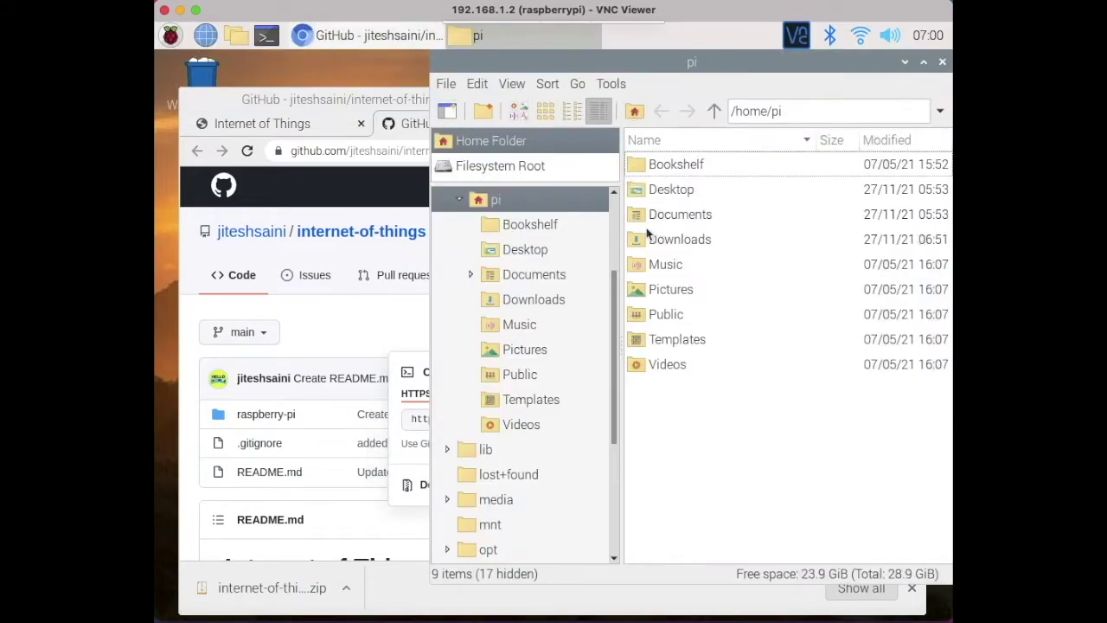
- Extract internet-of-things-main.zip in Downloads and browse into internet-of-things-main/raspberry-pi/remote
{"action": "double_click", "coordinate": [675, 238]}
{"action": "right_click", "coordinate": [689, 166]}
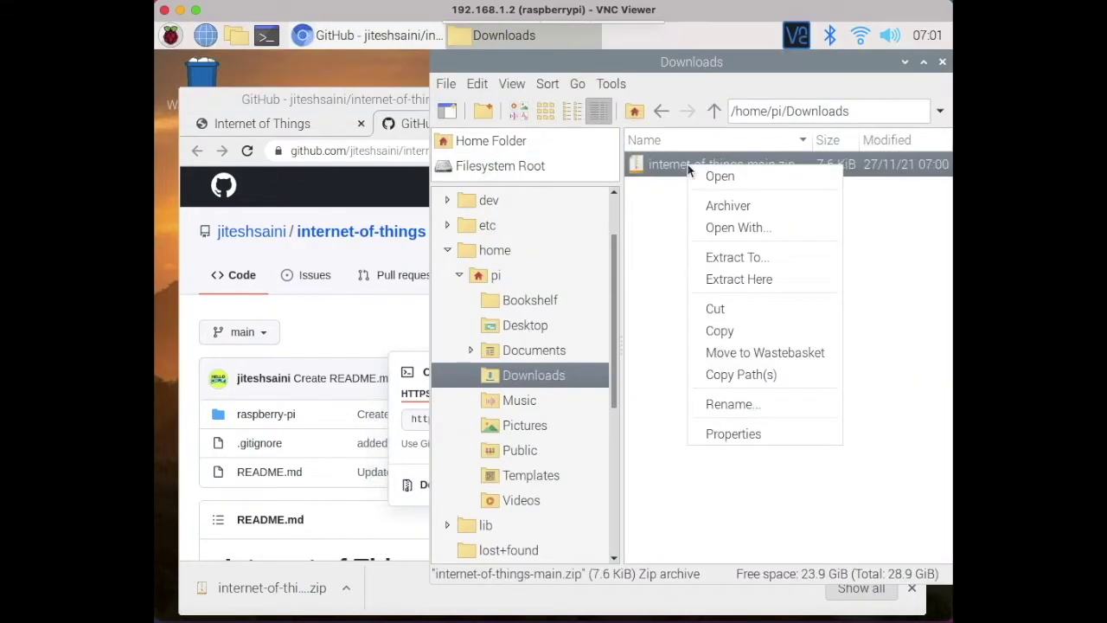
{"action": "left_click", "coordinate": [730, 279]}
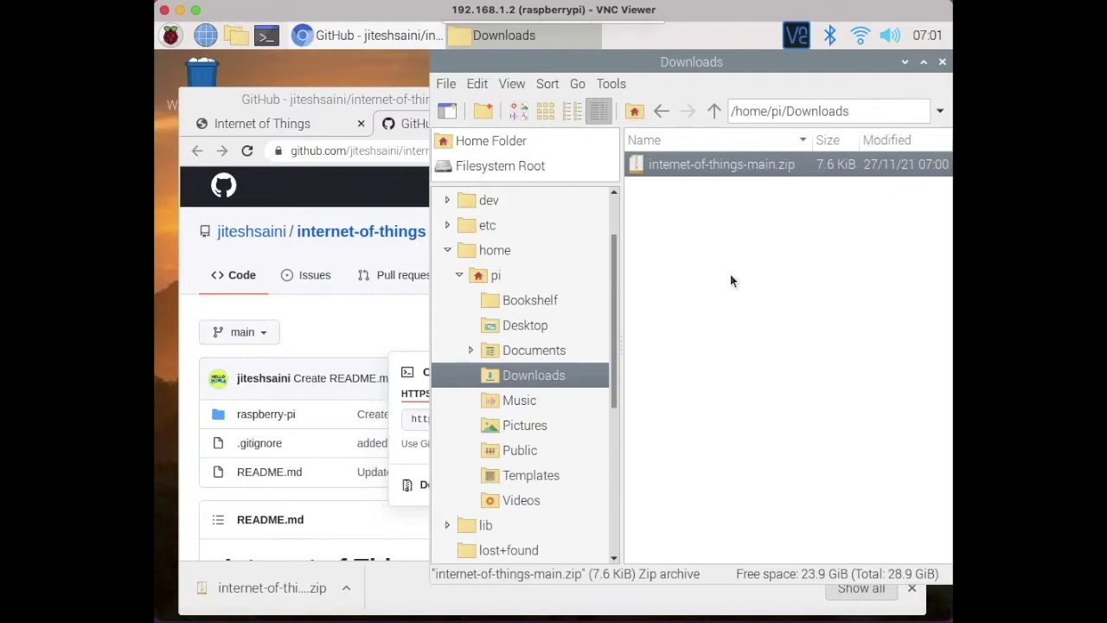
{"action": "left_click", "coordinate": [730, 280]}
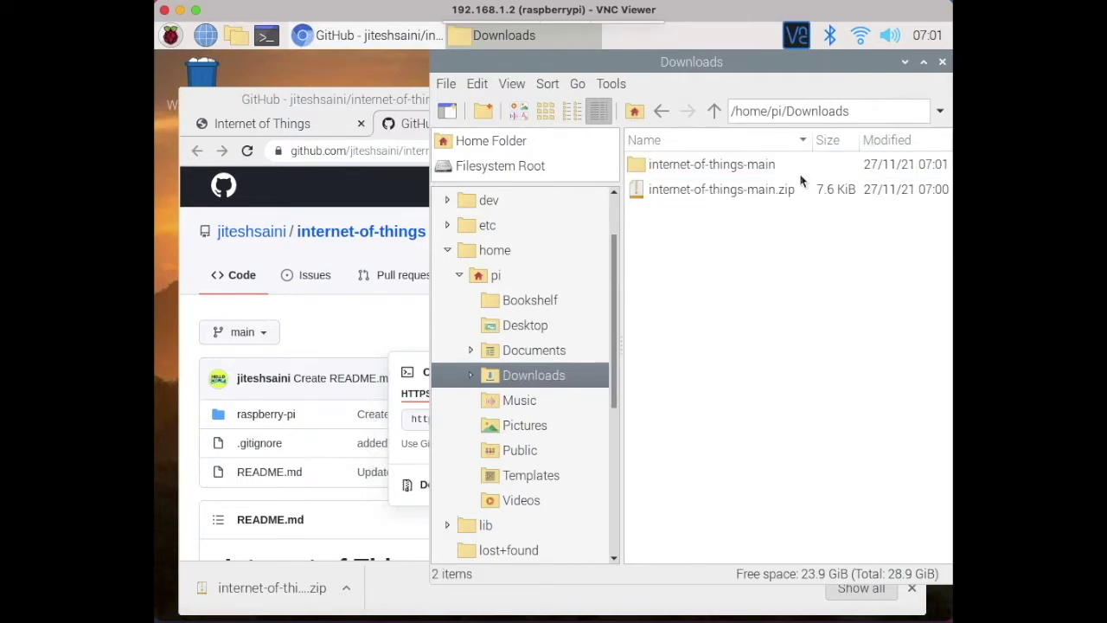
{"action": "double_click", "coordinate": [722, 164]}
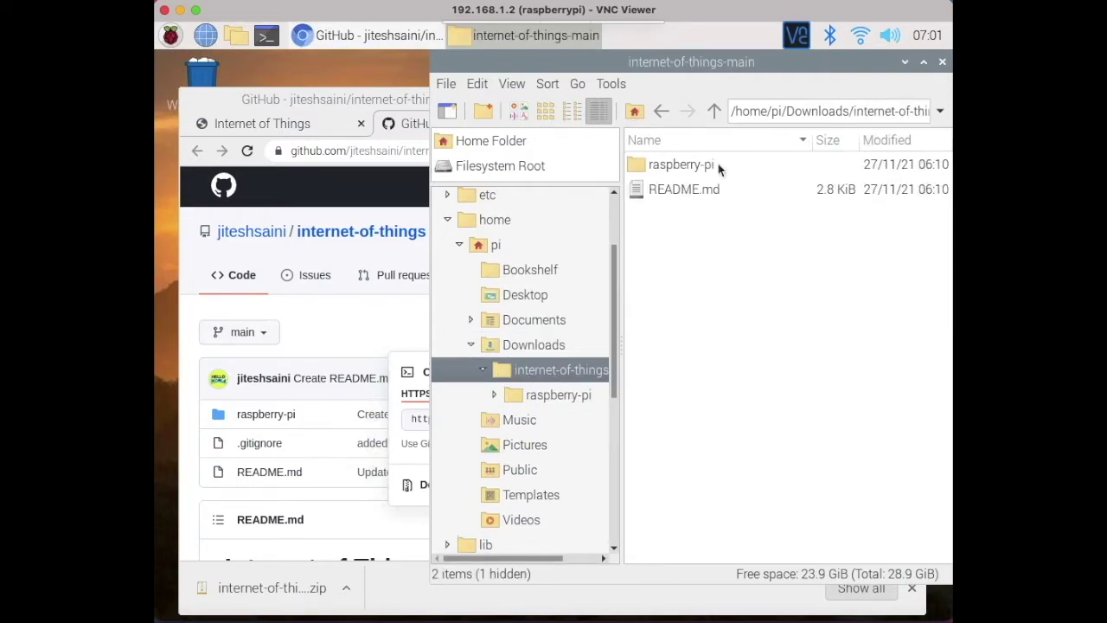
{"action": "double_click", "coordinate": [686, 167]}
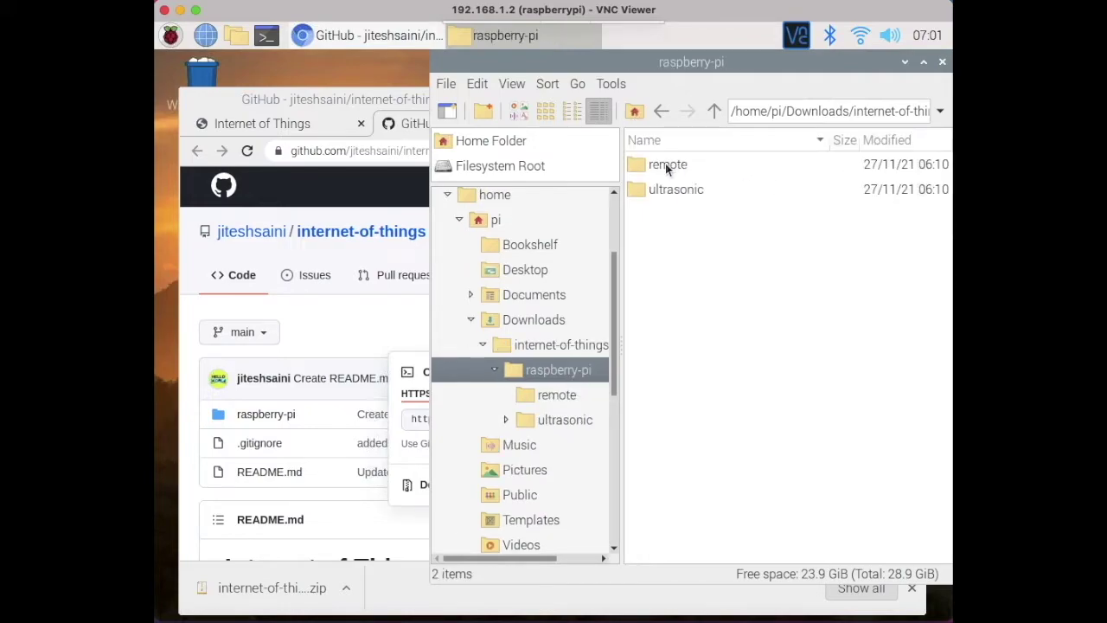
{"action": "double_click", "coordinate": [666, 166]}
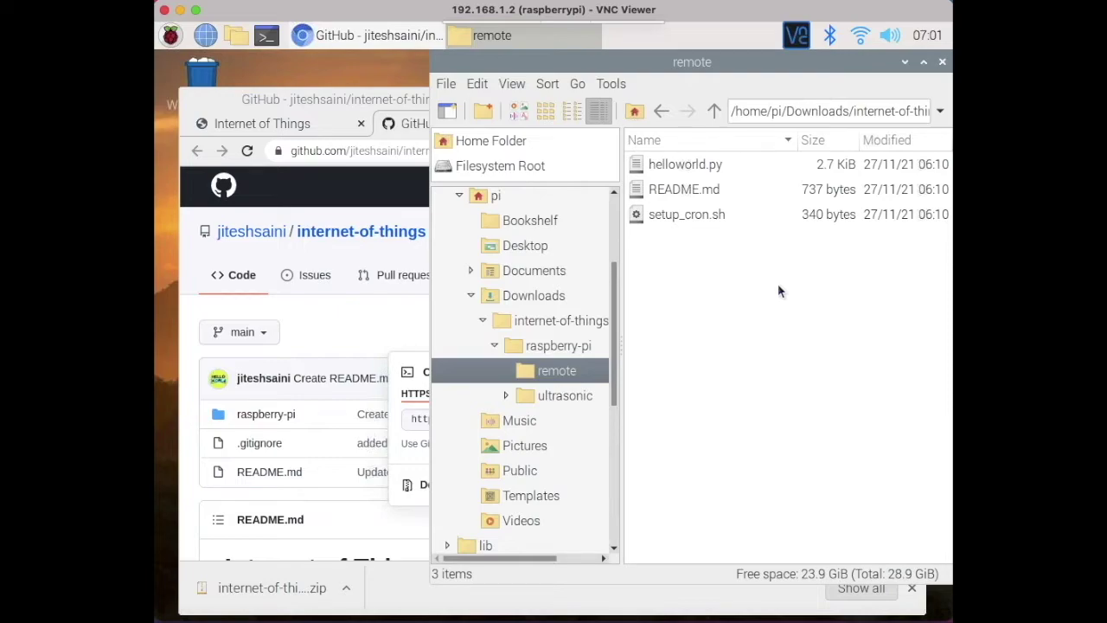
- Open helloworld.py in Geany and shift the editor window left
{"action": "right_click", "coordinate": [682, 169]}
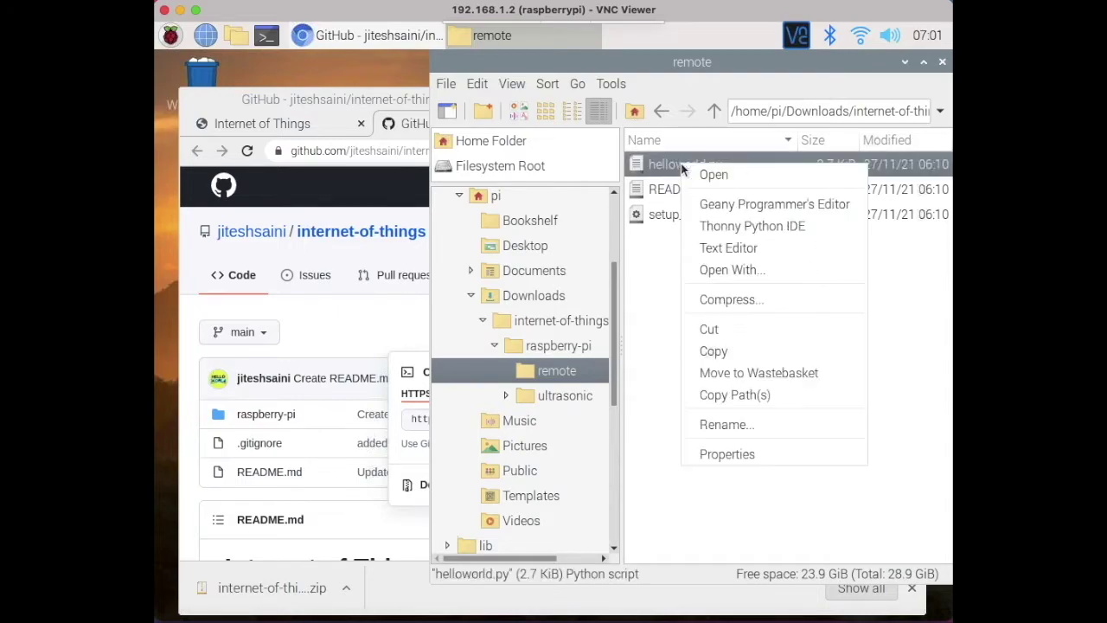
{"action": "left_click", "coordinate": [733, 204]}
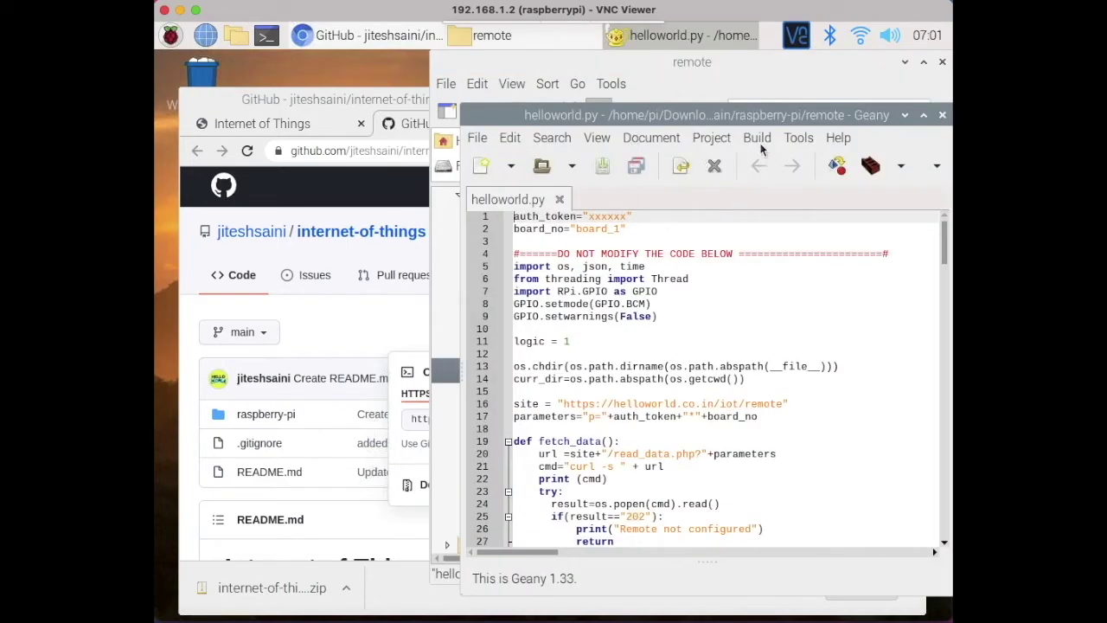
{"action": "left_click_drag", "start_coordinate": [735, 111], "coordinate": [636, 102]}
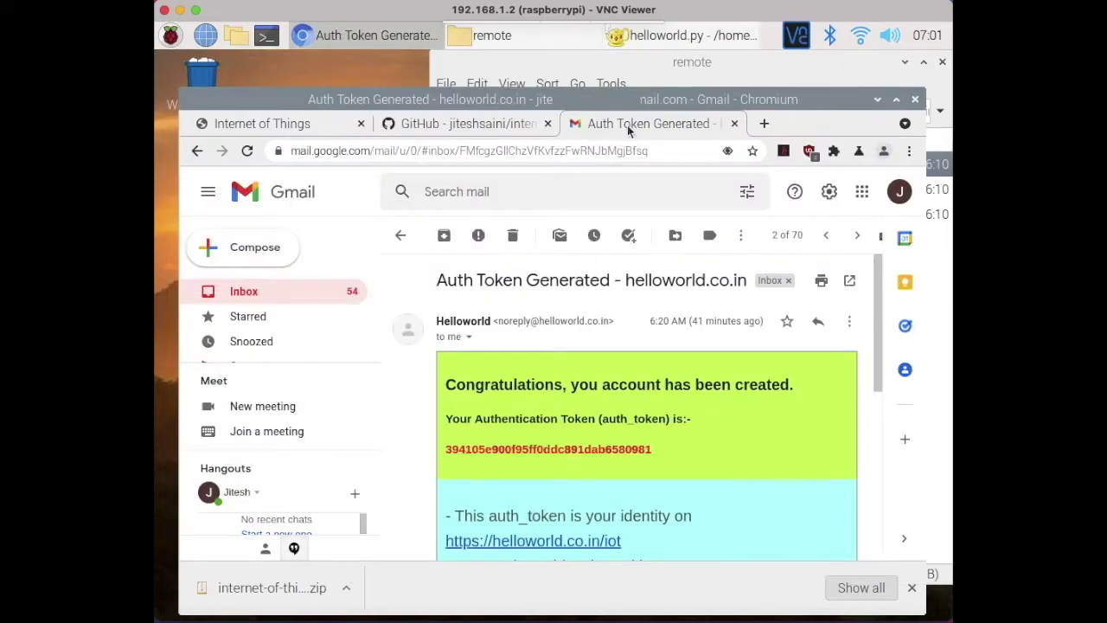
- Replace the xxxxxx auth_token placeholder with the account's token from the email and save
{"action": "double_click", "coordinate": [532, 451]}
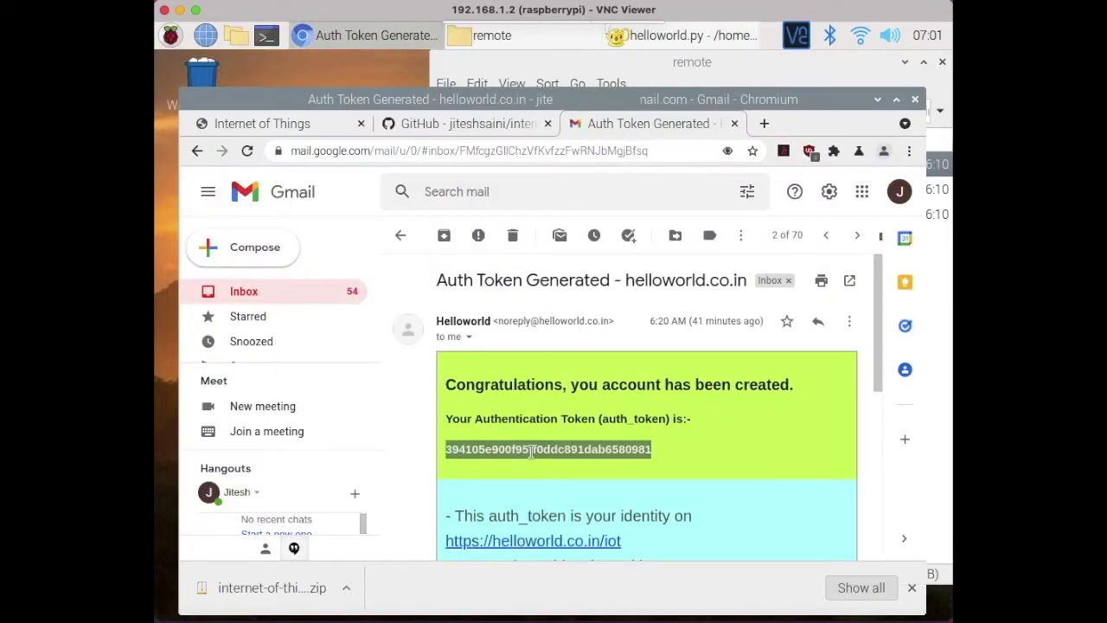
{"action": "left_click", "coordinate": [683, 35]}
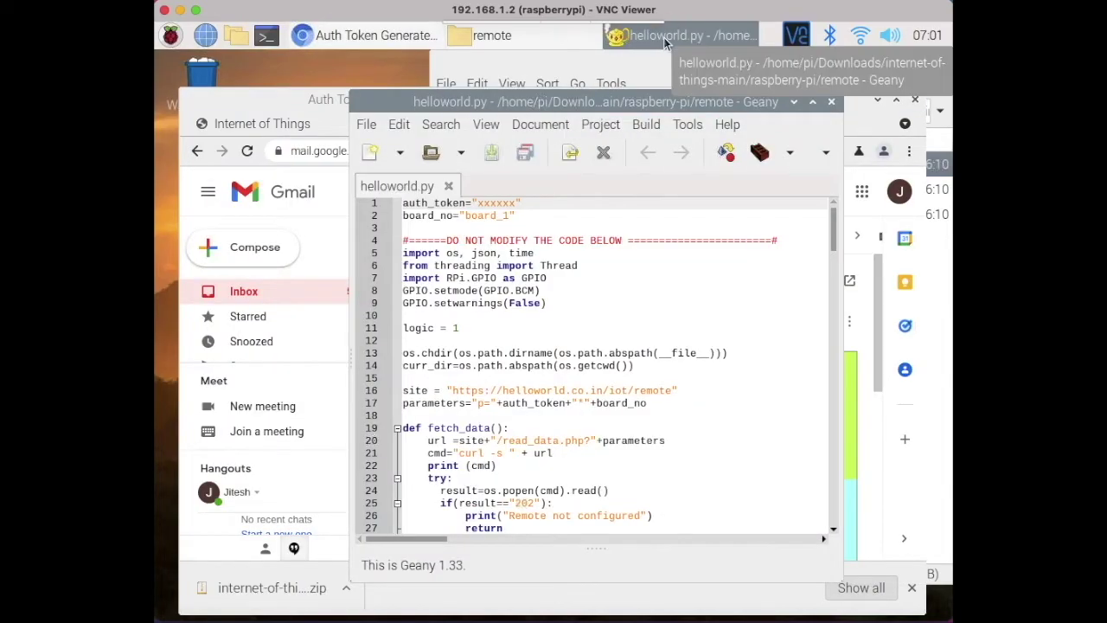
{"action": "double_click", "coordinate": [489, 204]}
{"action": "key", "text": "ctrl+v"}
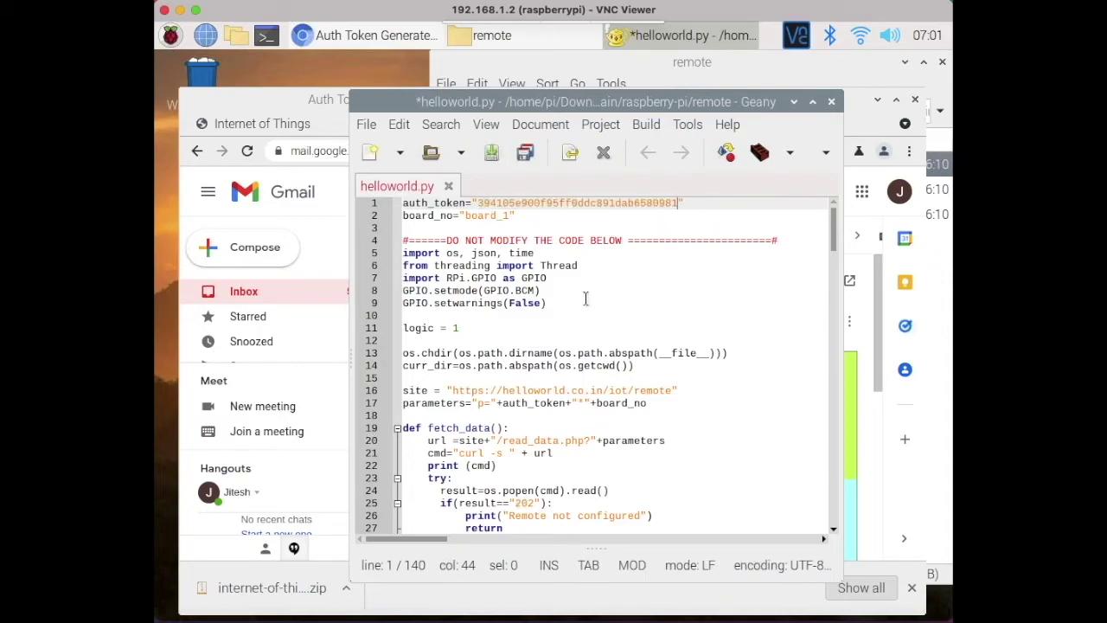
{"action": "key", "text": "ctrl+s"}
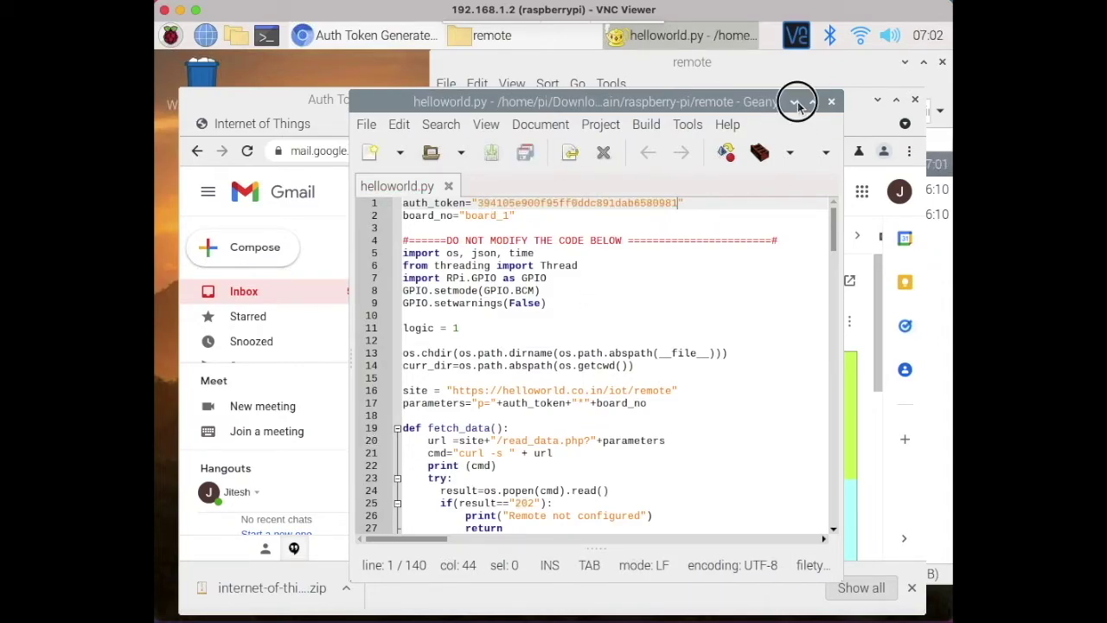
{"action": "left_click", "coordinate": [794, 101]}
- Open LXTerminal in the remote folder
{"action": "left_click", "coordinate": [876, 101]}
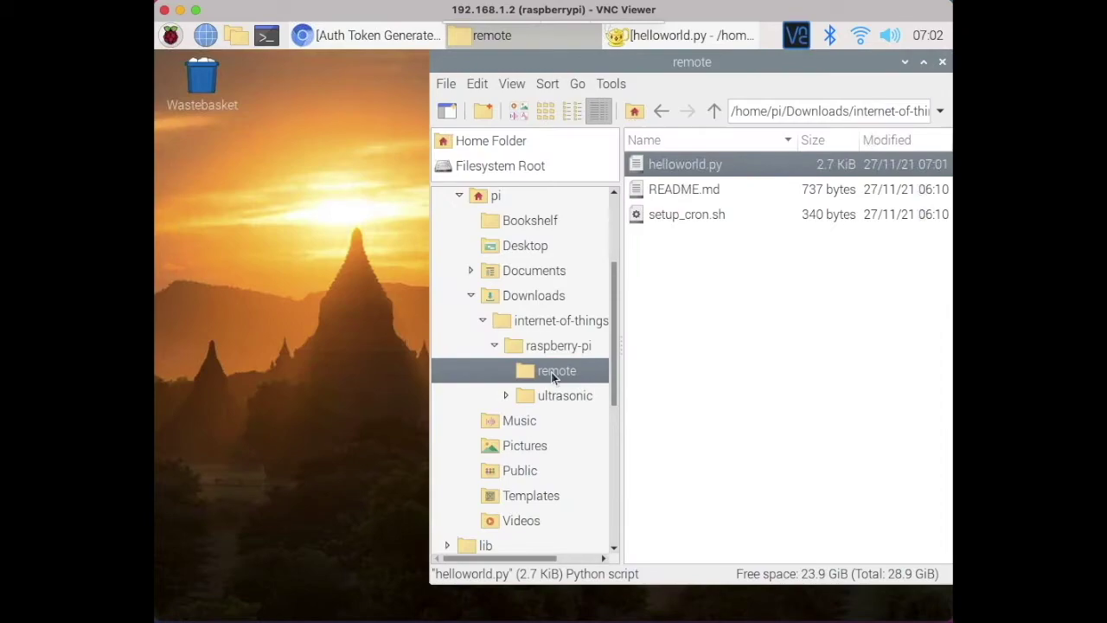
{"action": "right_click", "coordinate": [554, 377]}
{"action": "left_click", "coordinate": [618, 147]}
{"action": "left_click_drag", "start_coordinate": [697, 214], "coordinate": [698, 230]}
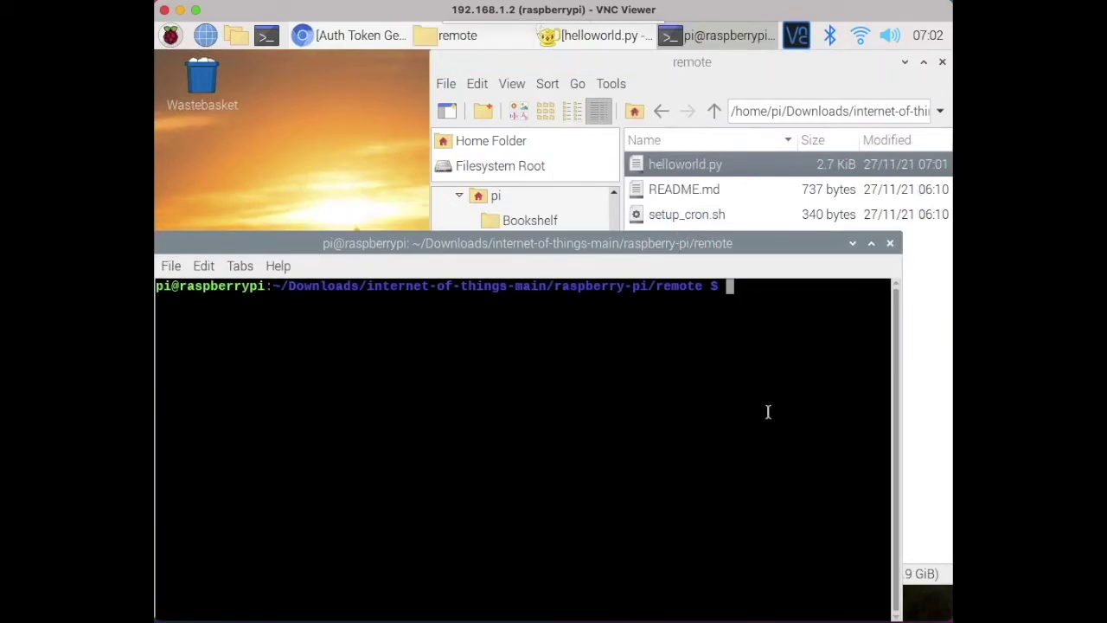
- Run sh setup_cron.sh, then list the cron jobs with crontab -l
{"action": "type", "text": "sh set"}
{"action": "key", "text": "Tab"}
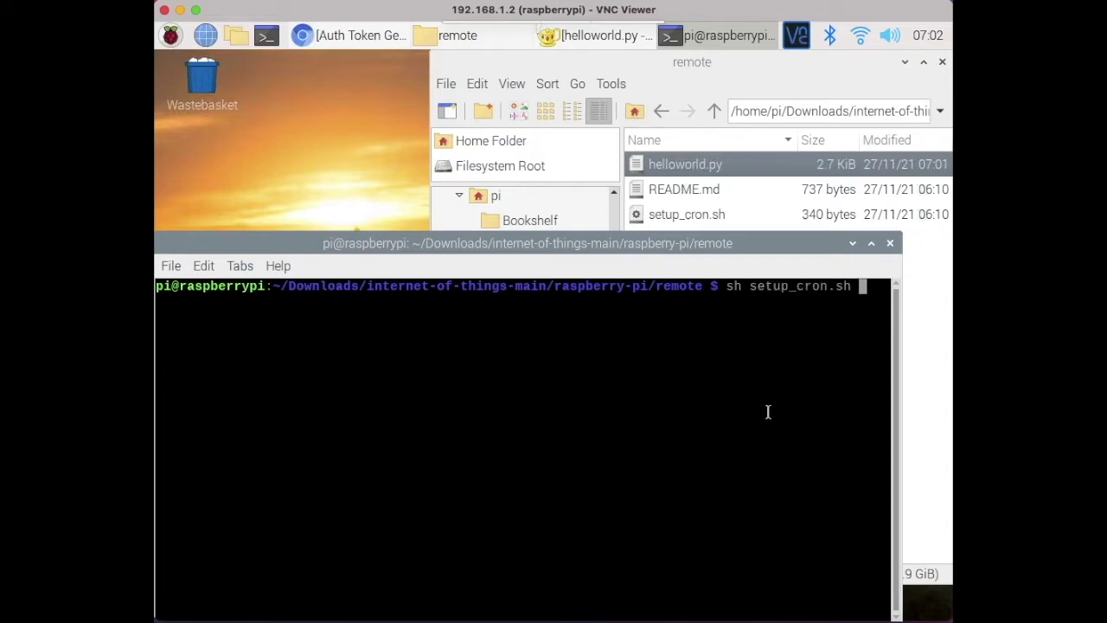
{"action": "key", "text": "Return"}
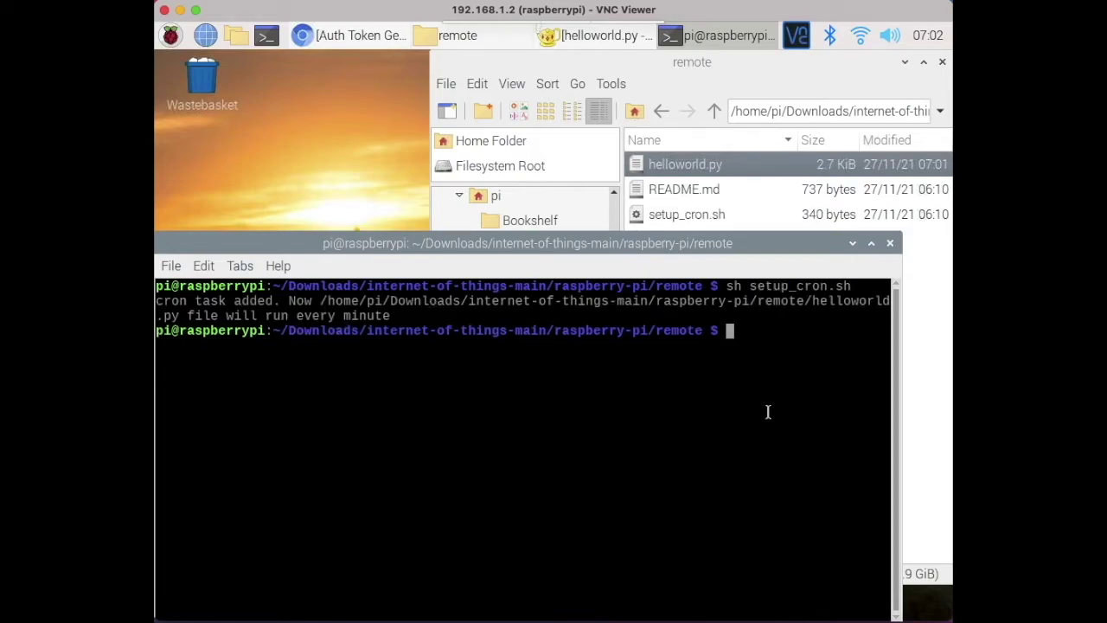
{"action": "key", "text": "Return"}
{"action": "key", "text": "Return"}
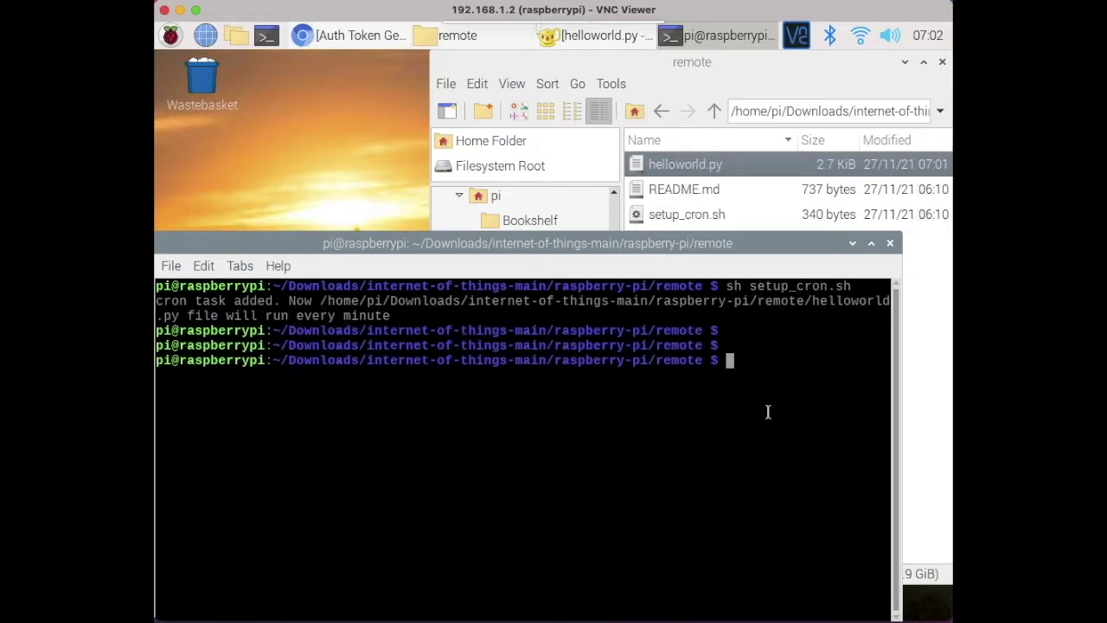
{"action": "type", "text": "crontab -l"}
{"action": "key", "text": "Return"}
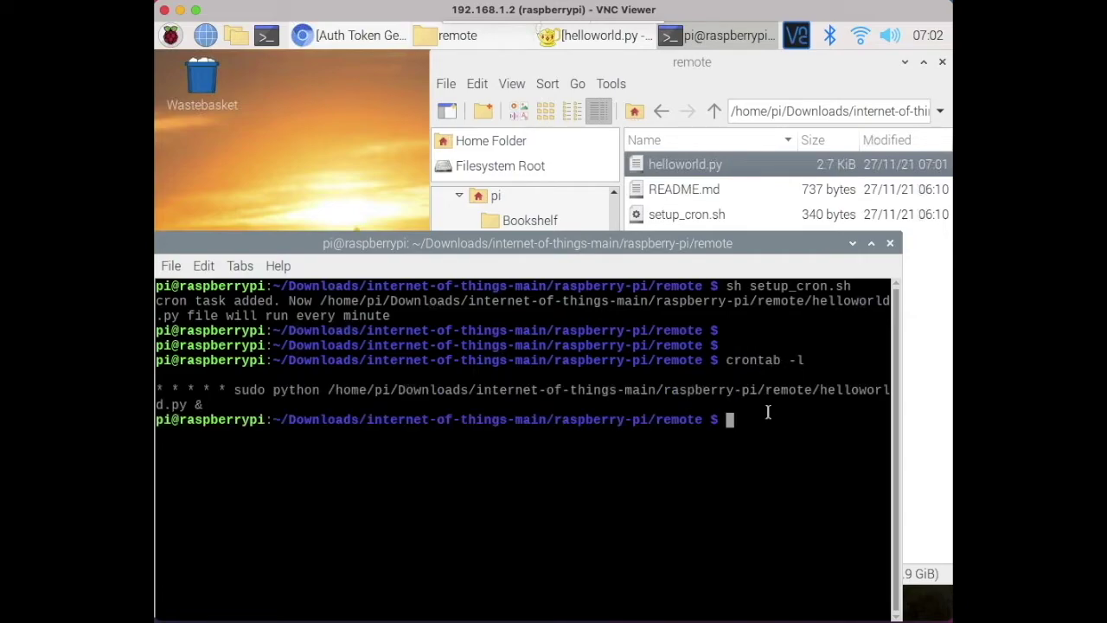